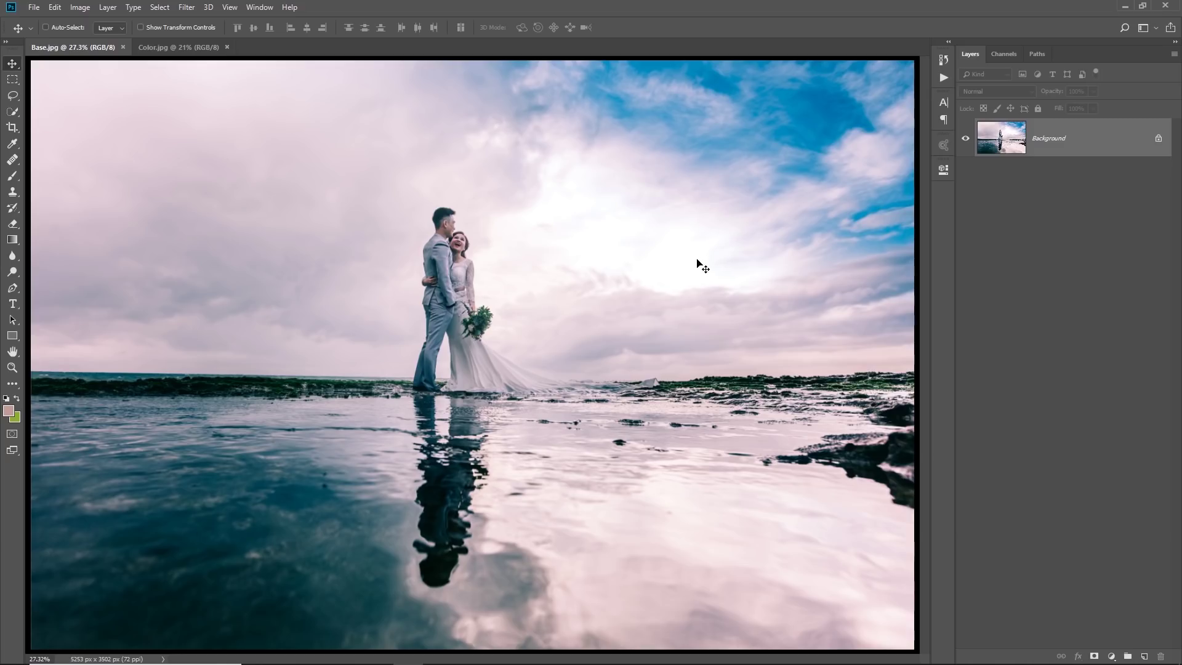
Copy Color.jpg's sunset boat layer into the Base.jpg wedding document as Layer 1.
scroll(714, 244, down, 2)
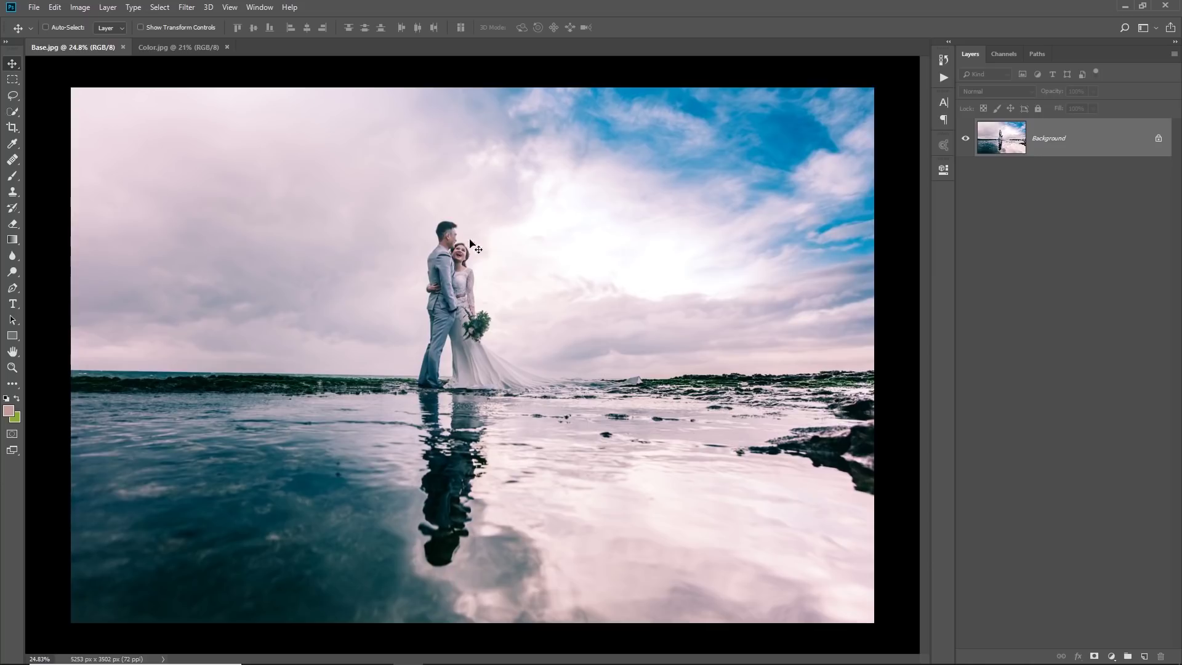
click(193, 51)
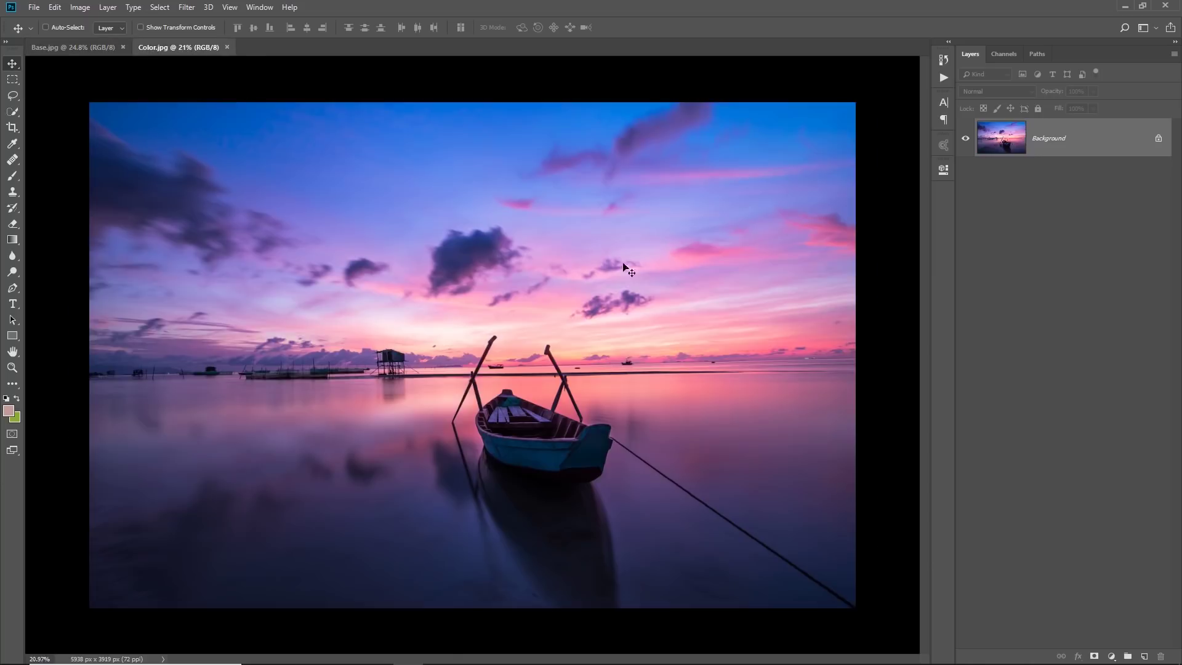
click(64, 48)
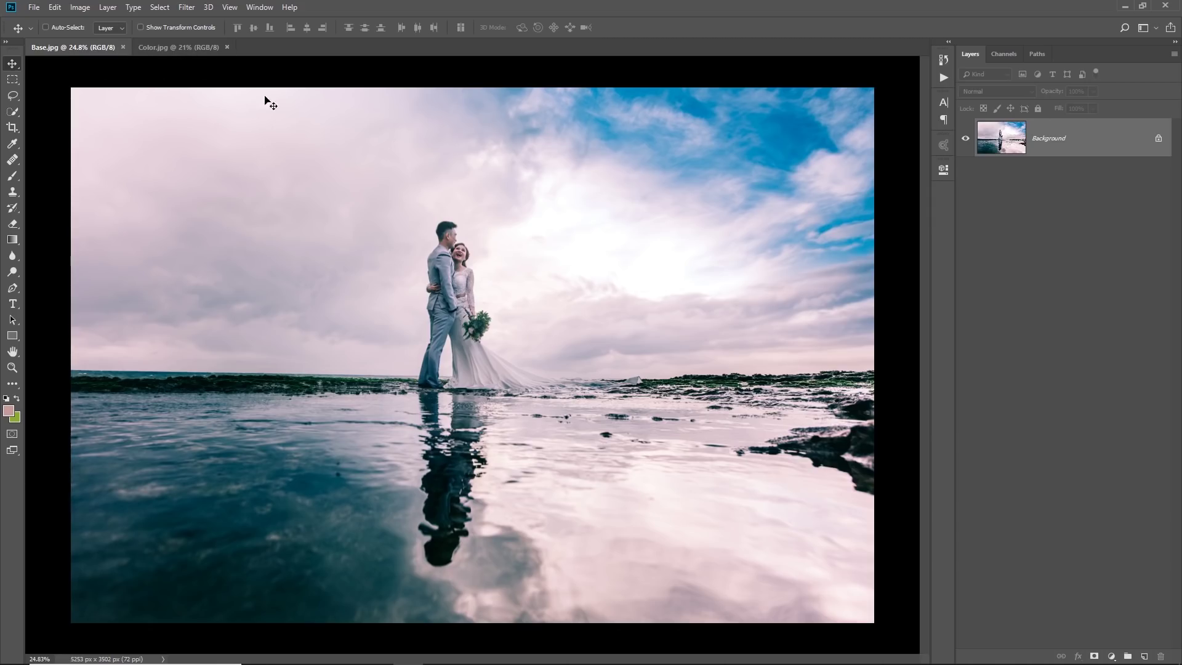
click(178, 46)
drag(1074, 136, 434, 249)
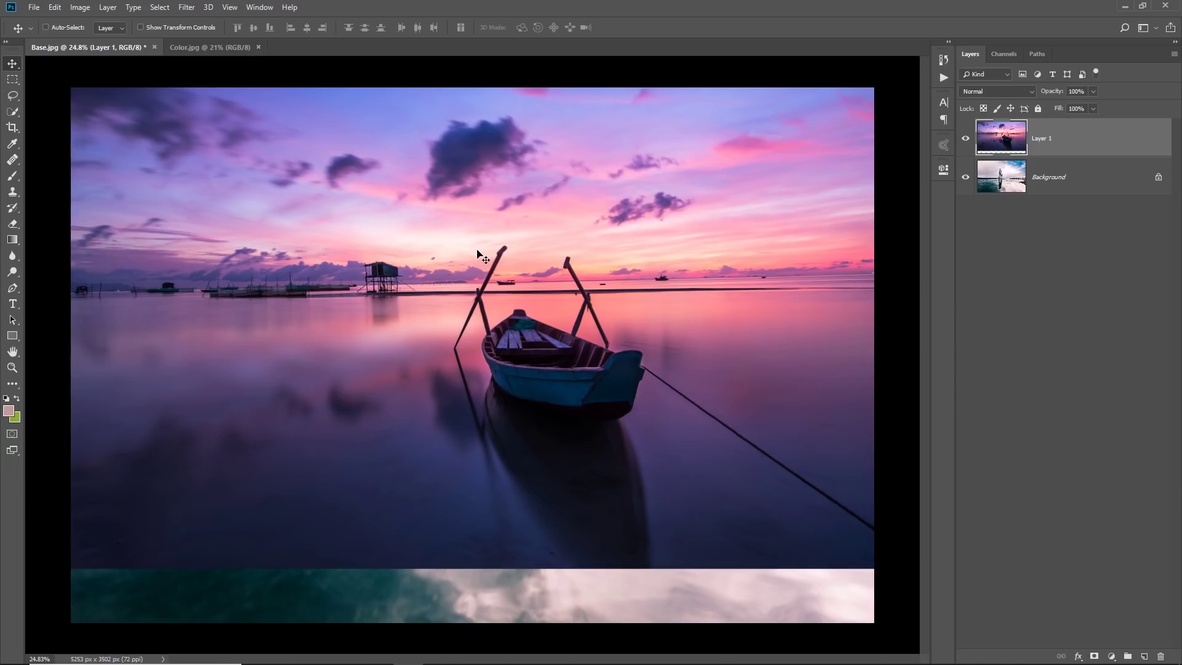
Move Layer 1 down and enlarge it to about 109% so it covers the whole canvas.
scroll(479, 253, down, 3)
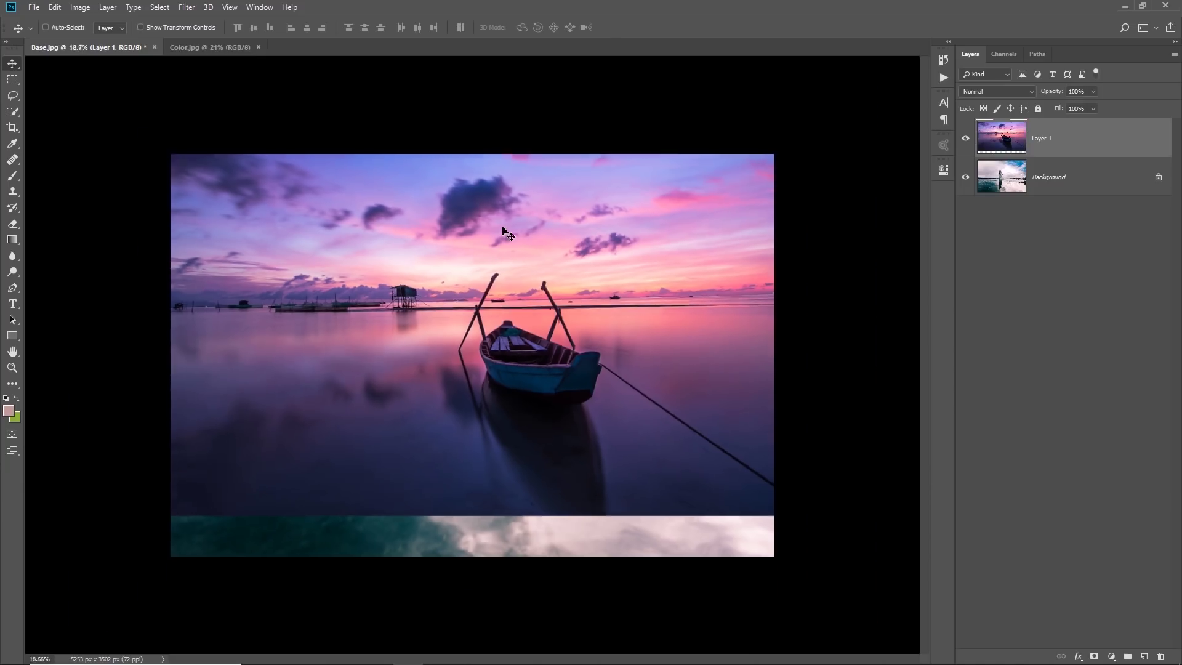
key(ctrl)
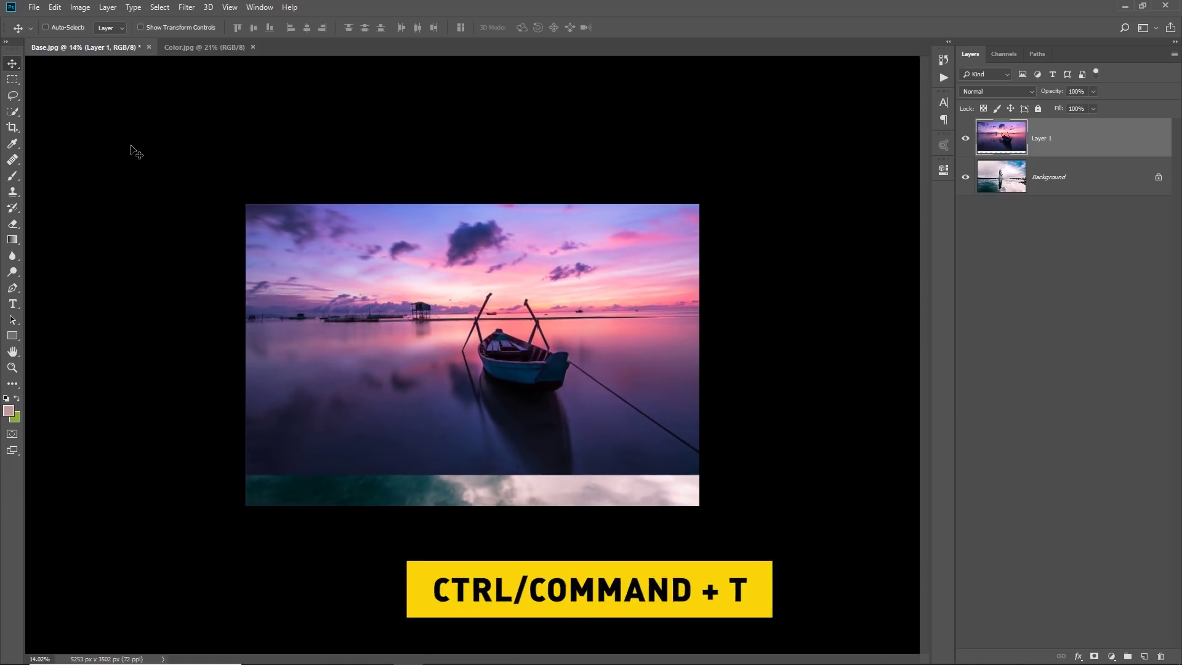
key(ctrl+t)
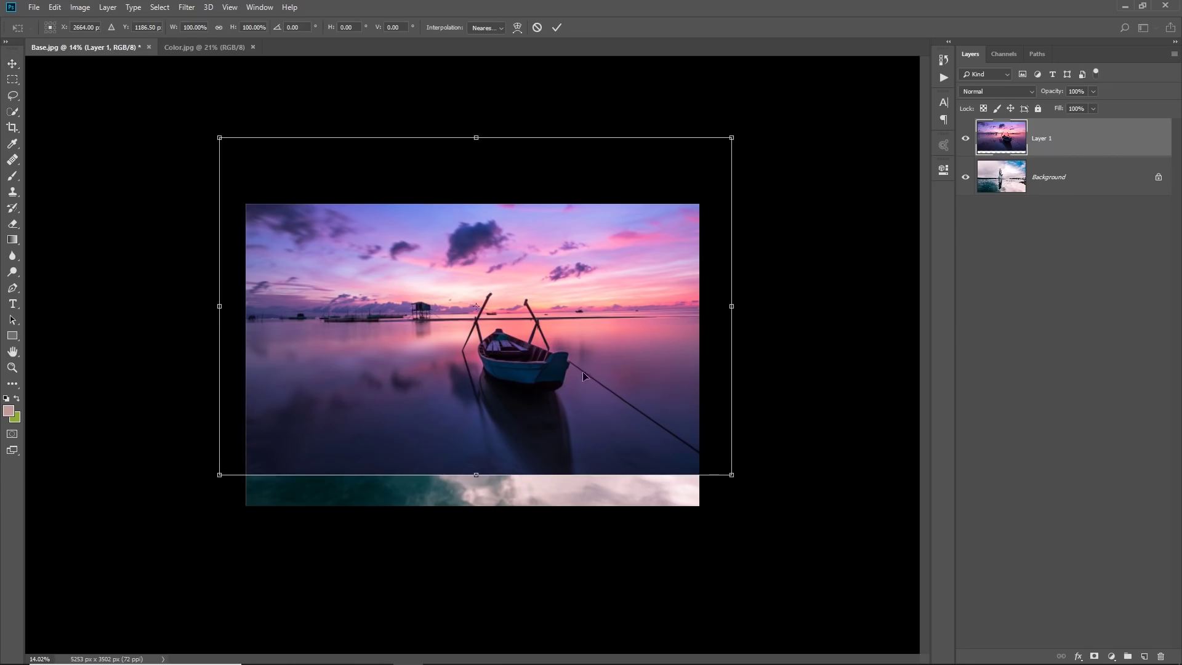
drag(582, 372, 585, 410)
drag(733, 512, 657, 429)
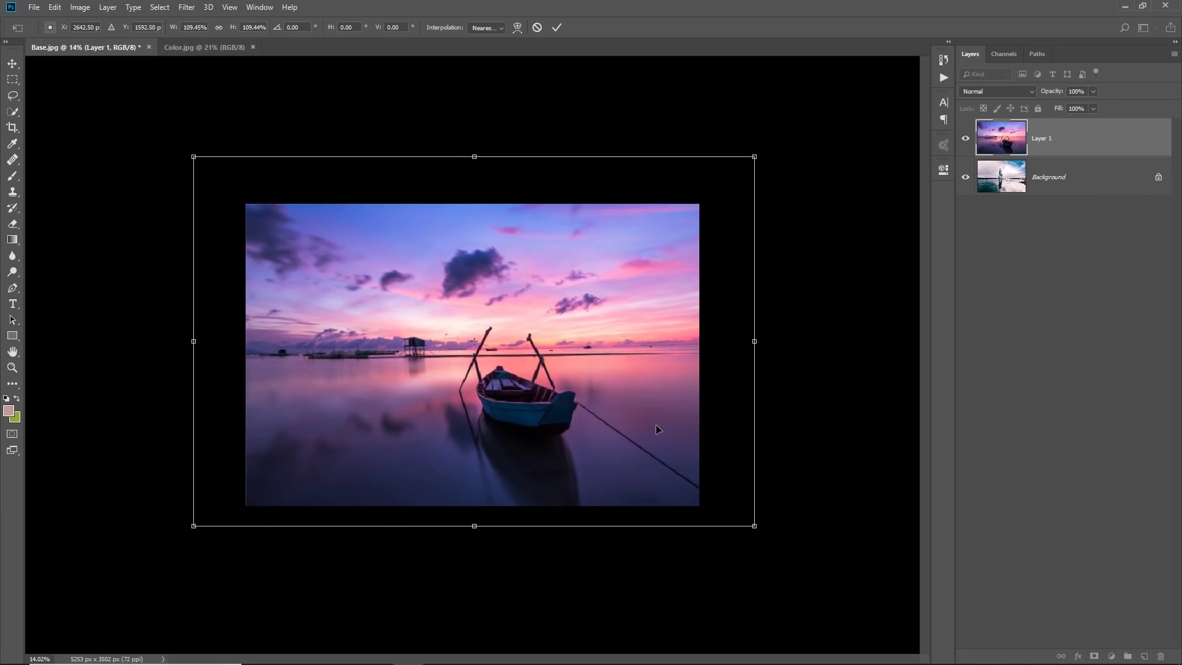
key(Return)
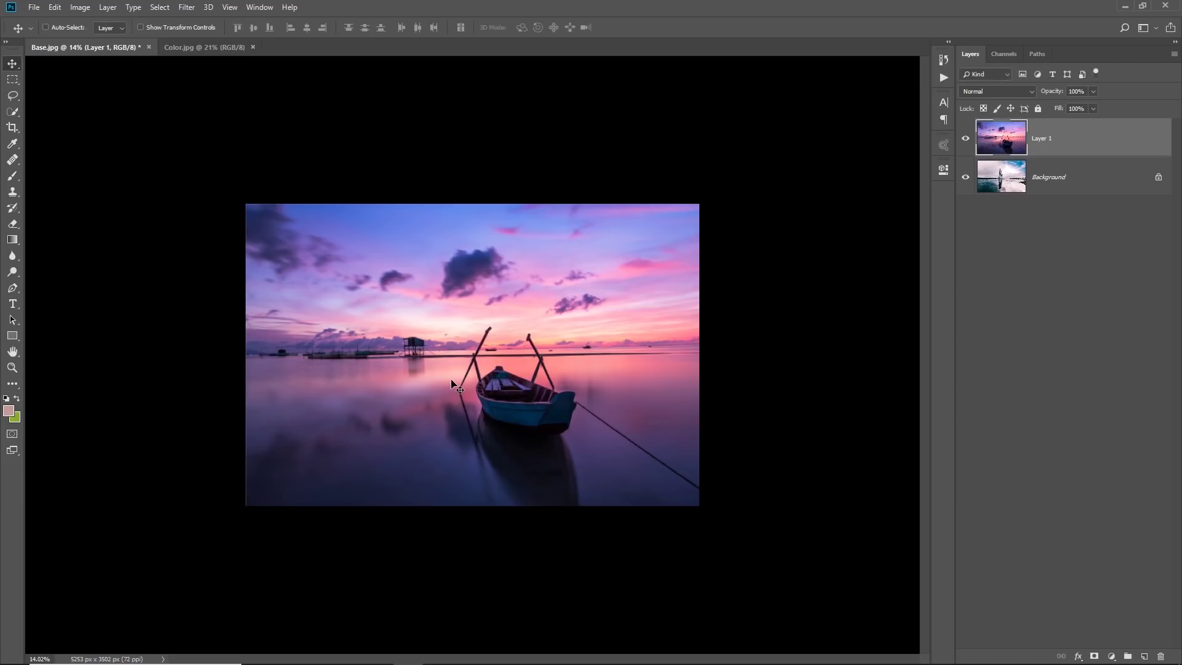
key(ctrl+plus)
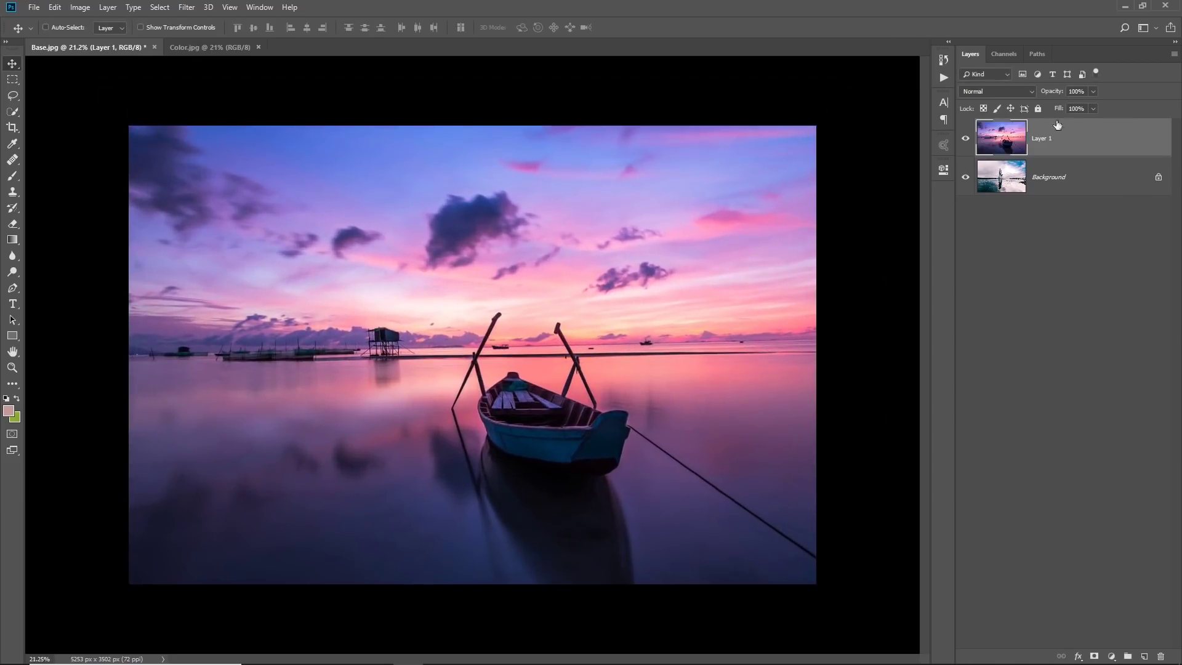
Apply a 447.3-pixel Gaussian Blur to Layer 1, turning the sunset into a soft pink-purple gradient.
click(187, 9)
mouse_move(262, 151)
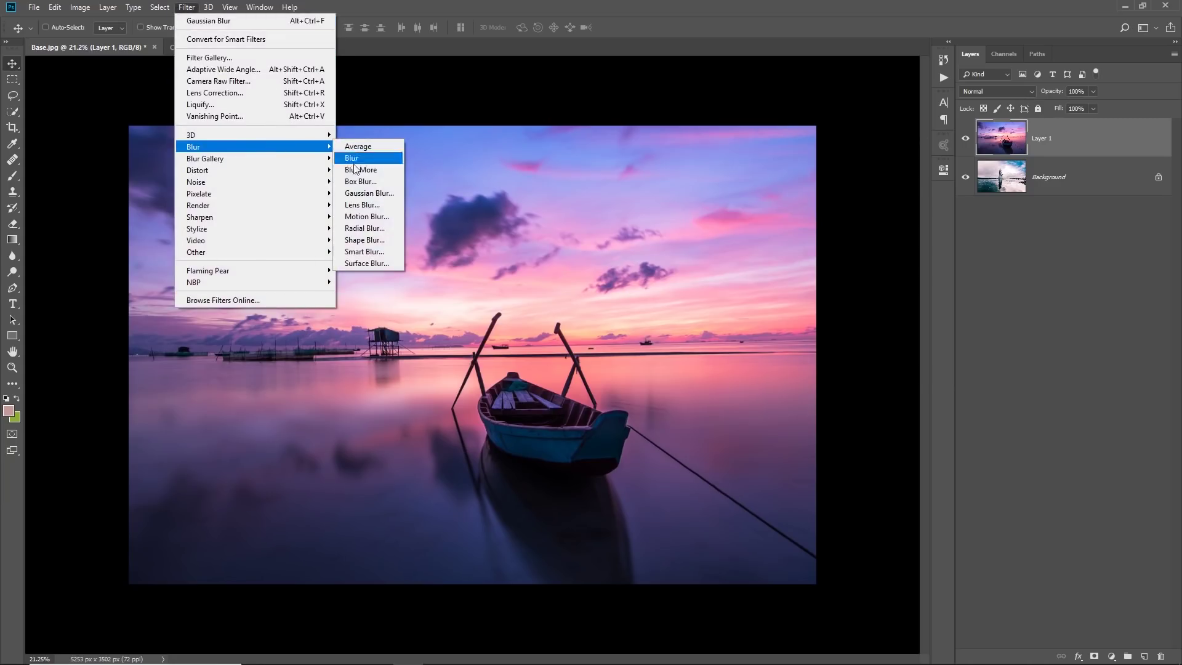
click(370, 196)
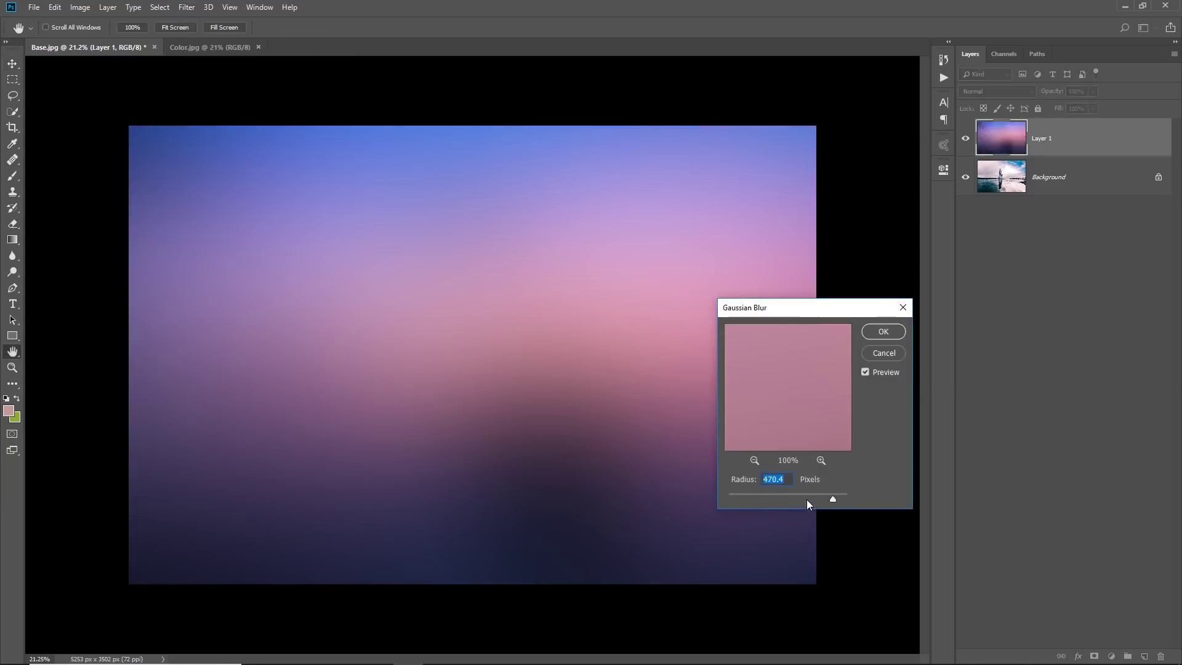
drag(813, 500, 833, 499)
click(830, 497)
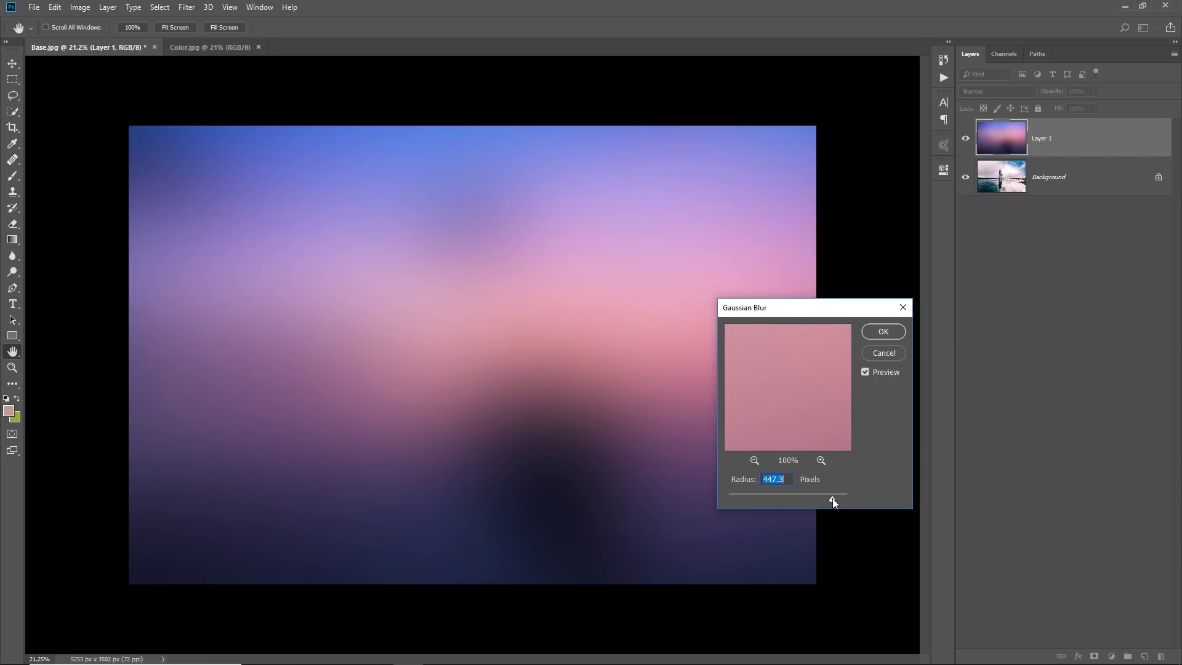
click(881, 333)
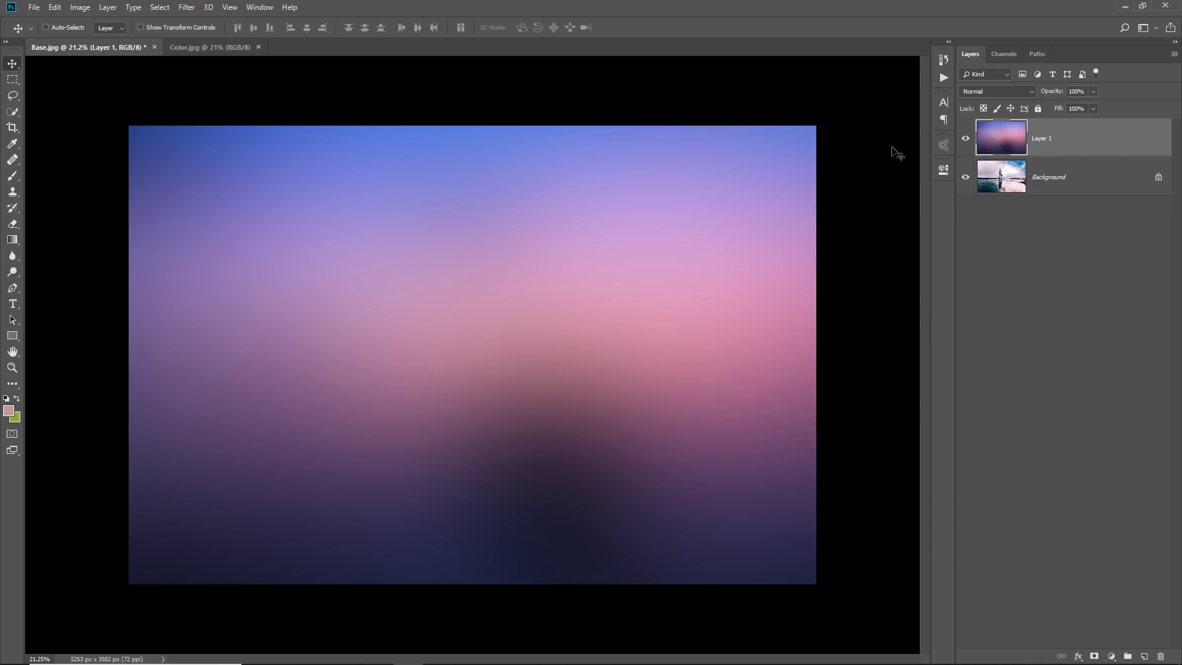
Try Soft Light, Overlay and Screen blend modes on Layer 1, settling on Overlay.
click(994, 91)
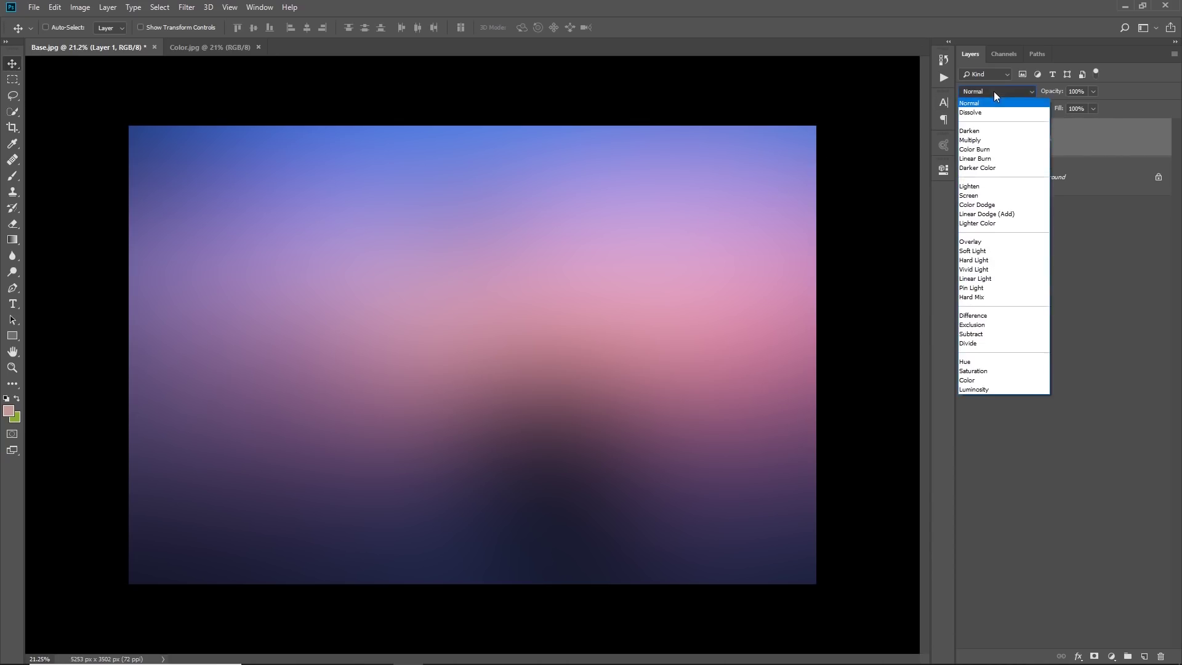
click(984, 251)
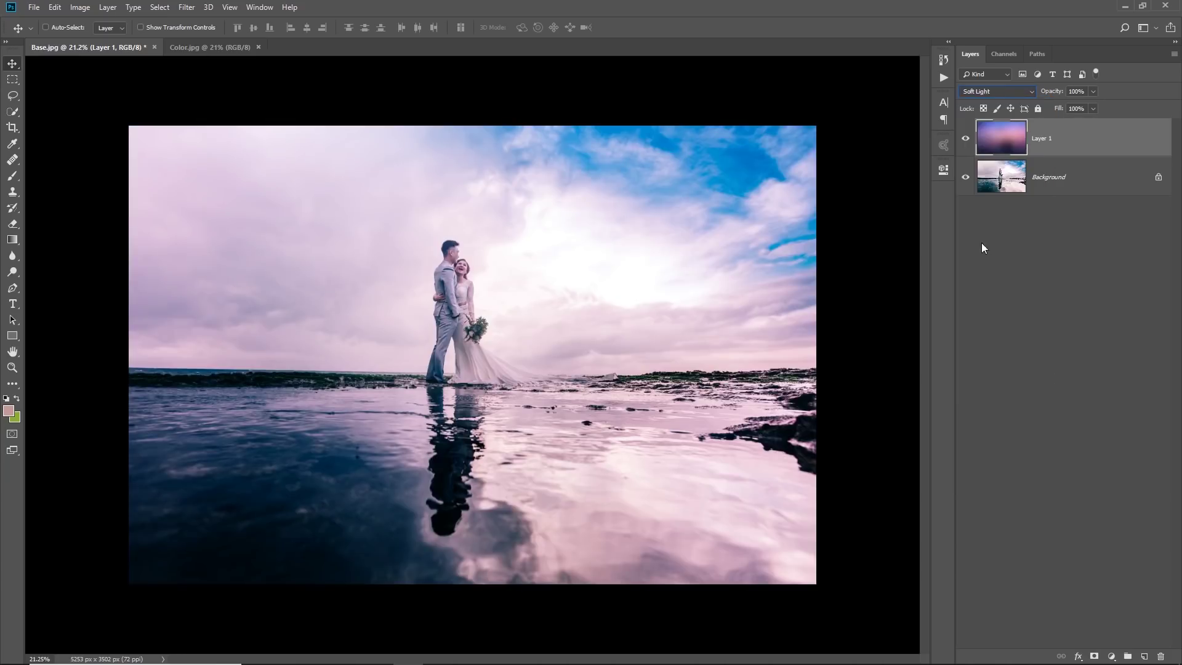
click(1003, 90)
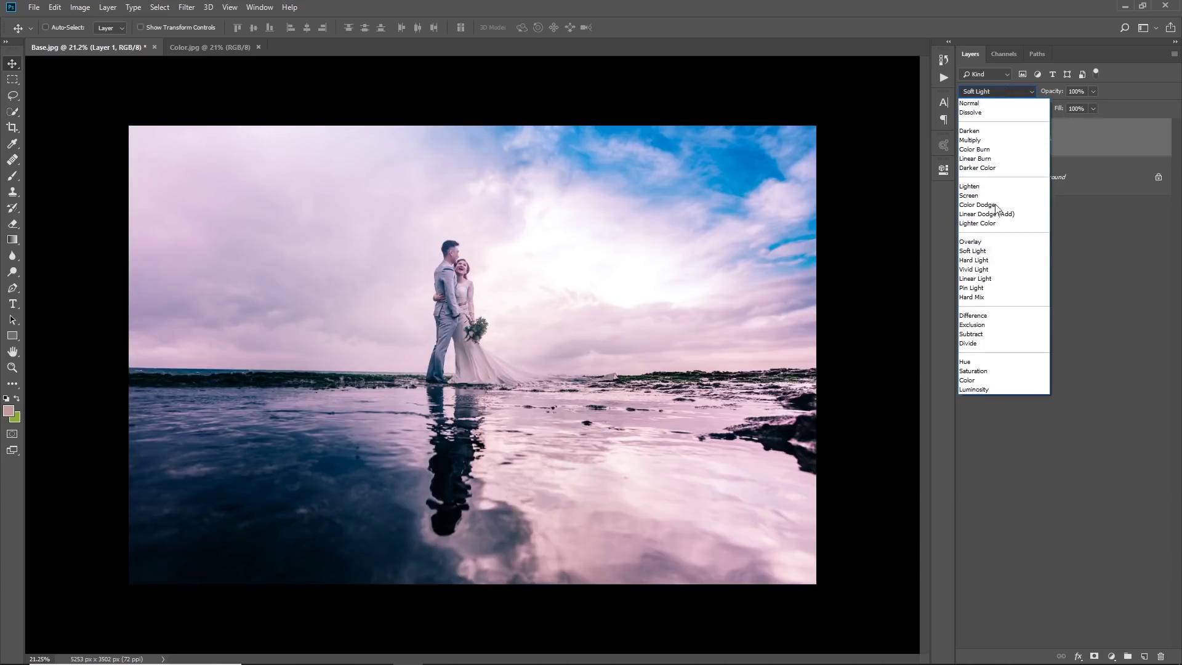
click(992, 242)
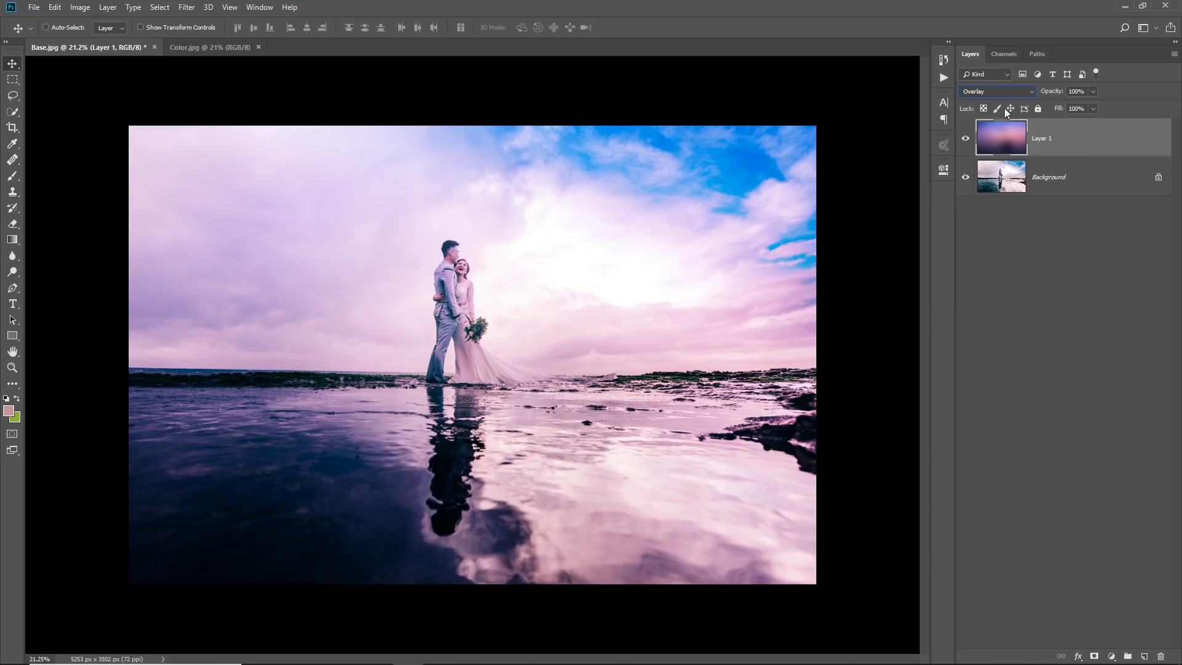
click(1005, 92)
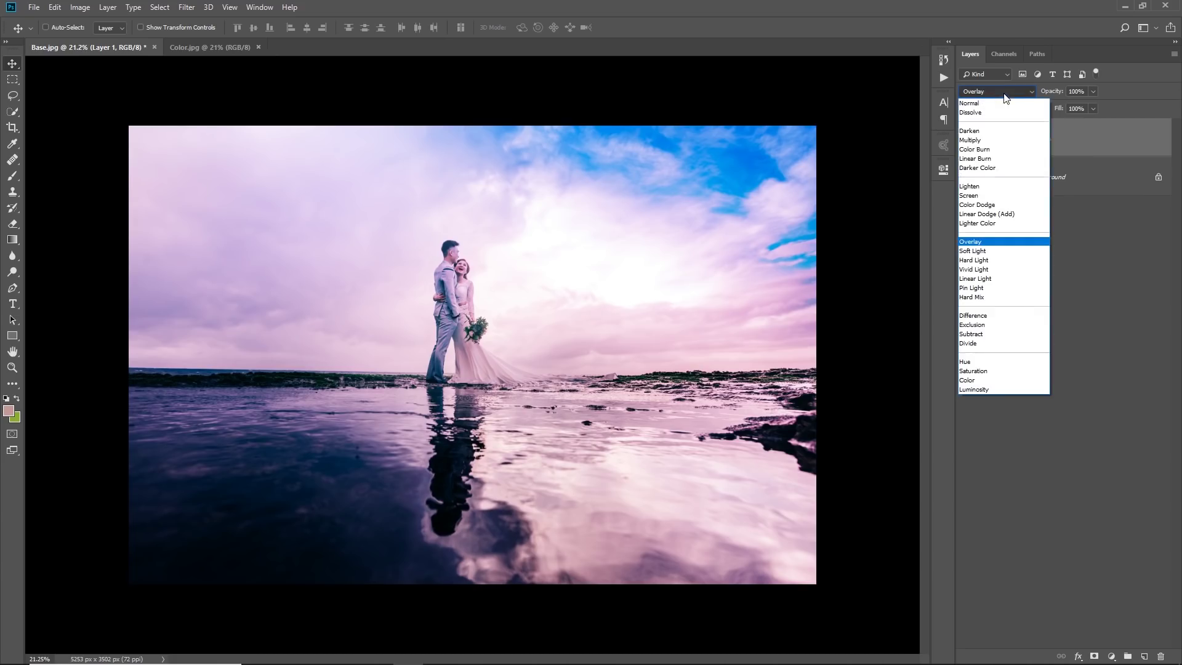
click(998, 196)
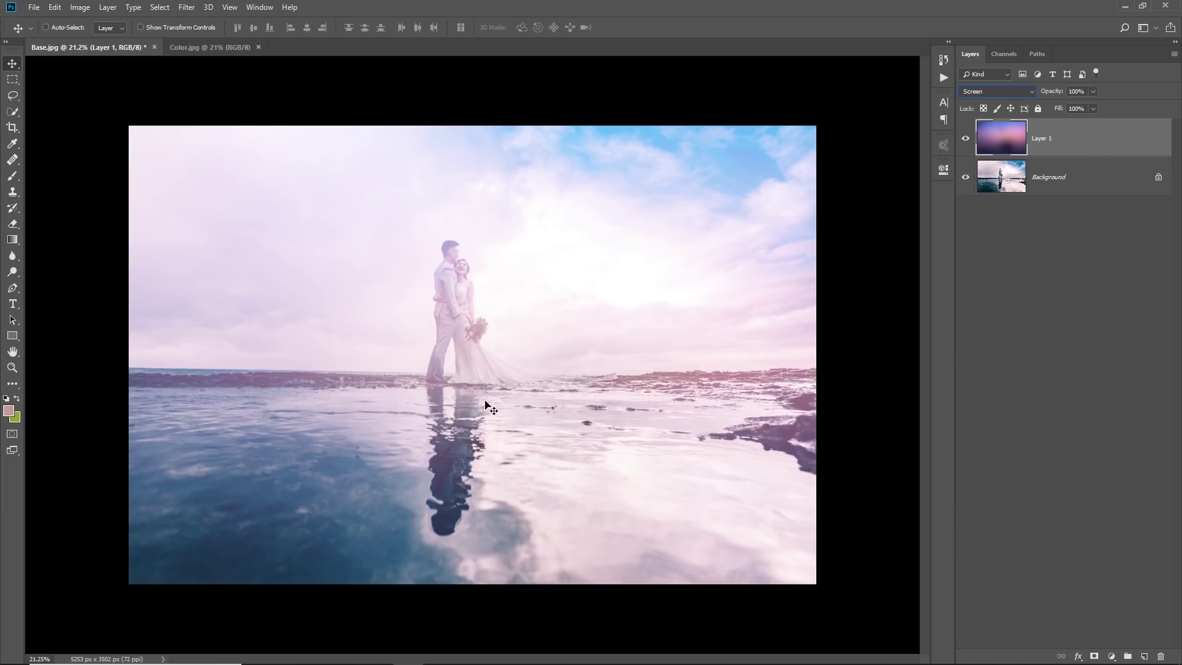
click(983, 90)
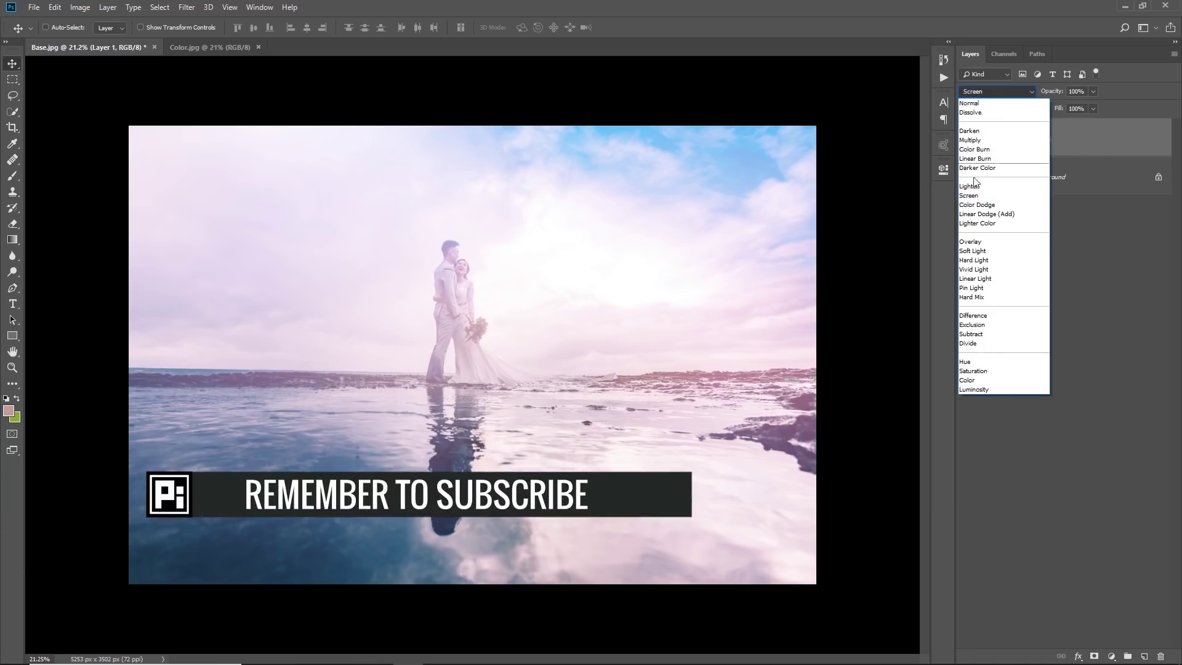
click(994, 243)
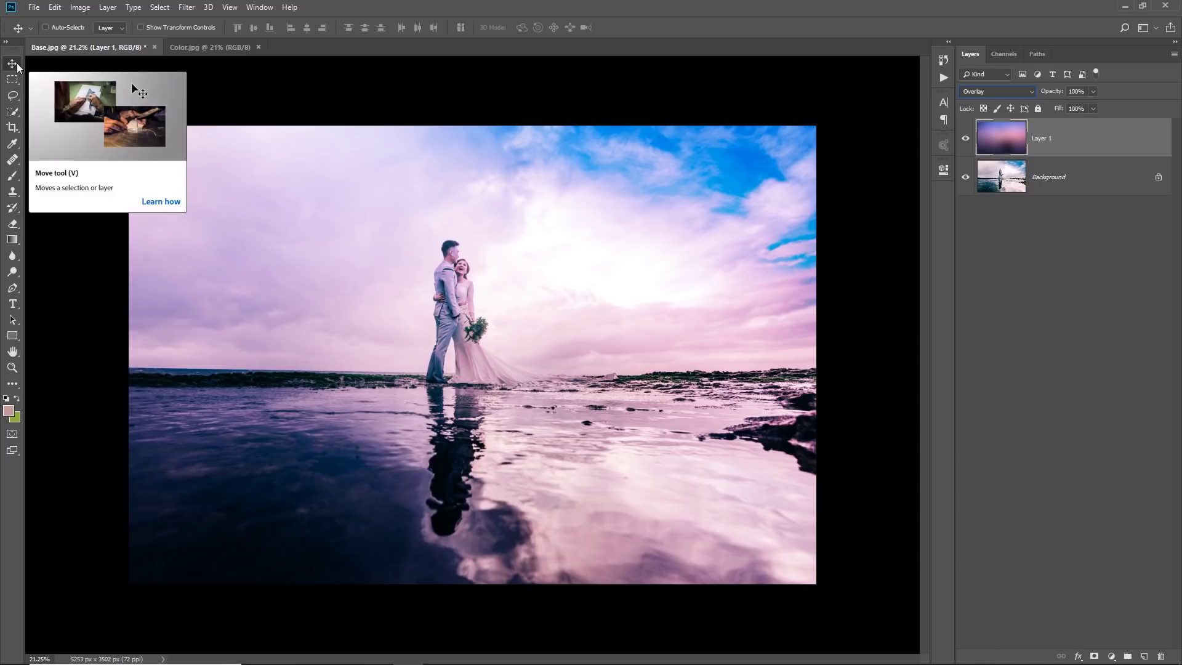
Drag Layer 1 upward, exposing an untinted strip along the bottom of the photo.
drag(598, 319, 580, 298)
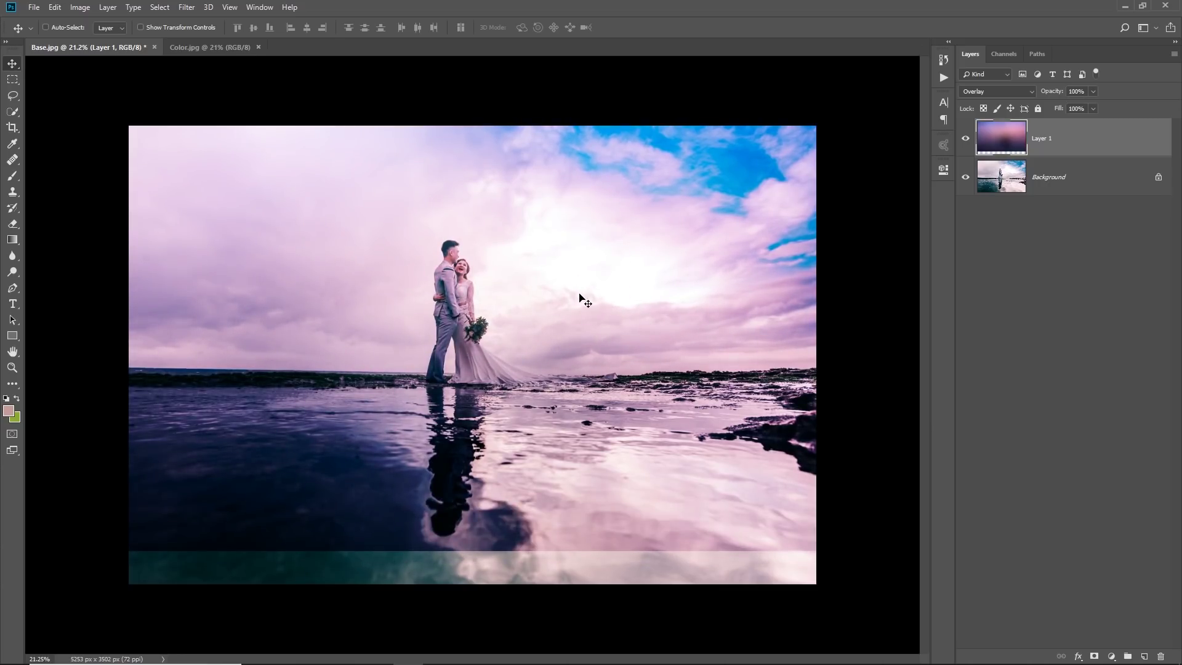
click(12, 79)
Stretch the marqueed lower area of Layer 1 down to the canvas bottom, then deselect.
drag(85, 418, 973, 591)
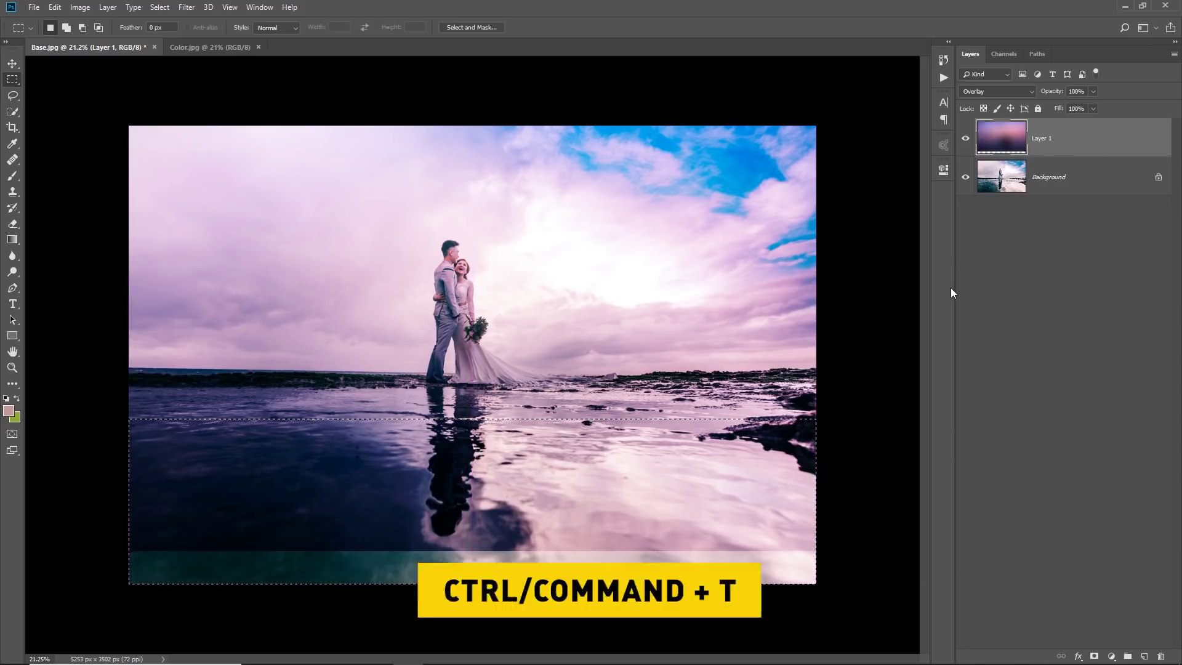
key(ctrl+t)
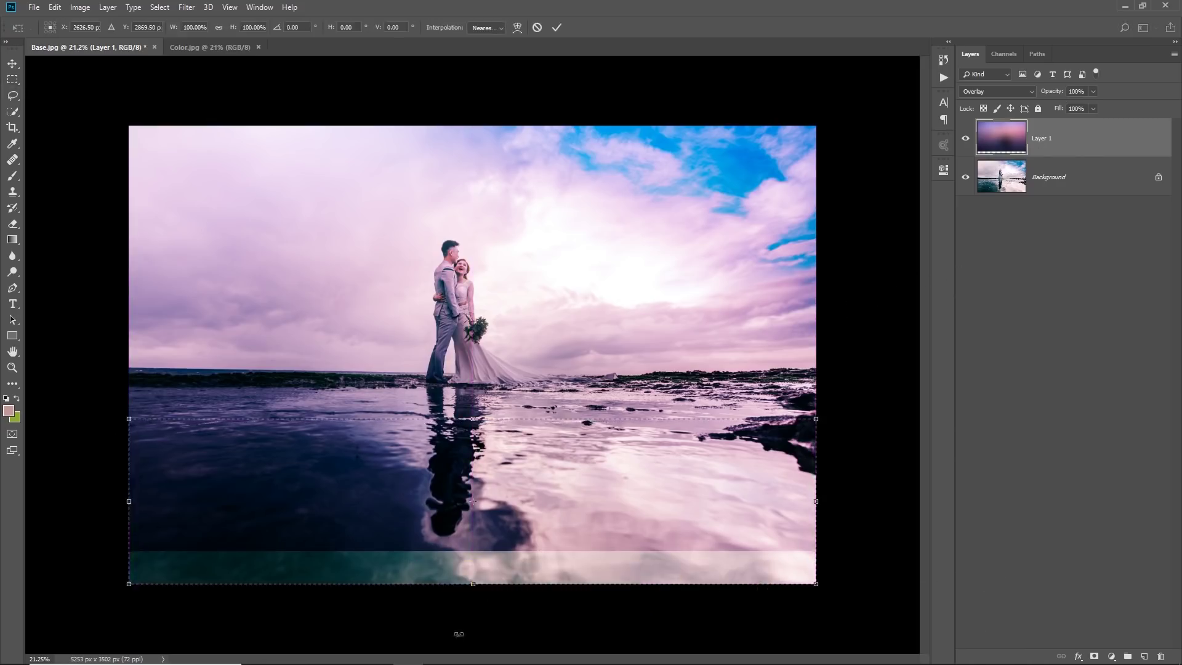
drag(472, 584, 478, 657)
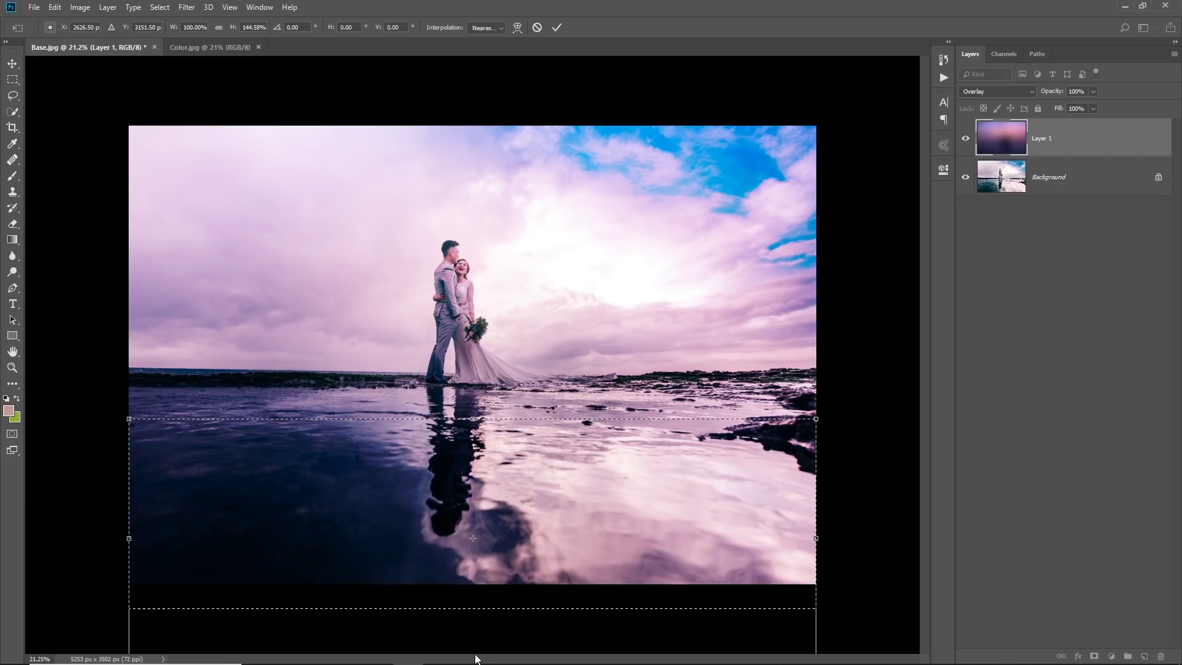
key(Return)
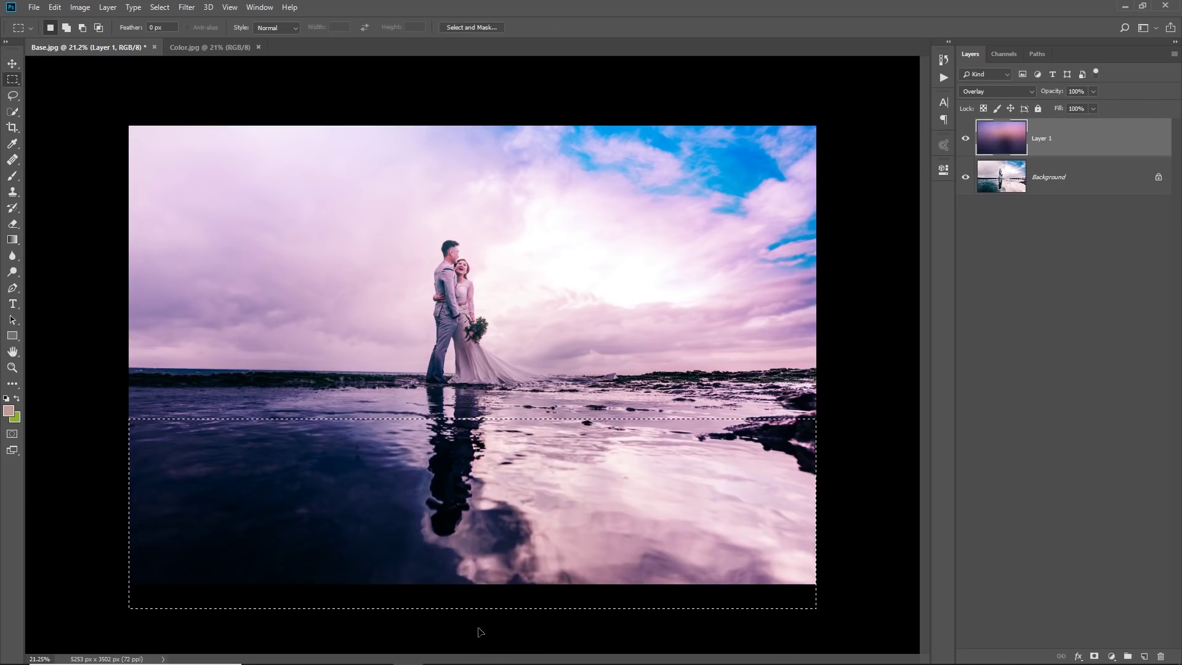
key(ctrl+d)
Nudge Layer 1 slightly down and right with the Move tool.
scroll(675, 333, down, 3)
scroll(675, 333, up, 2)
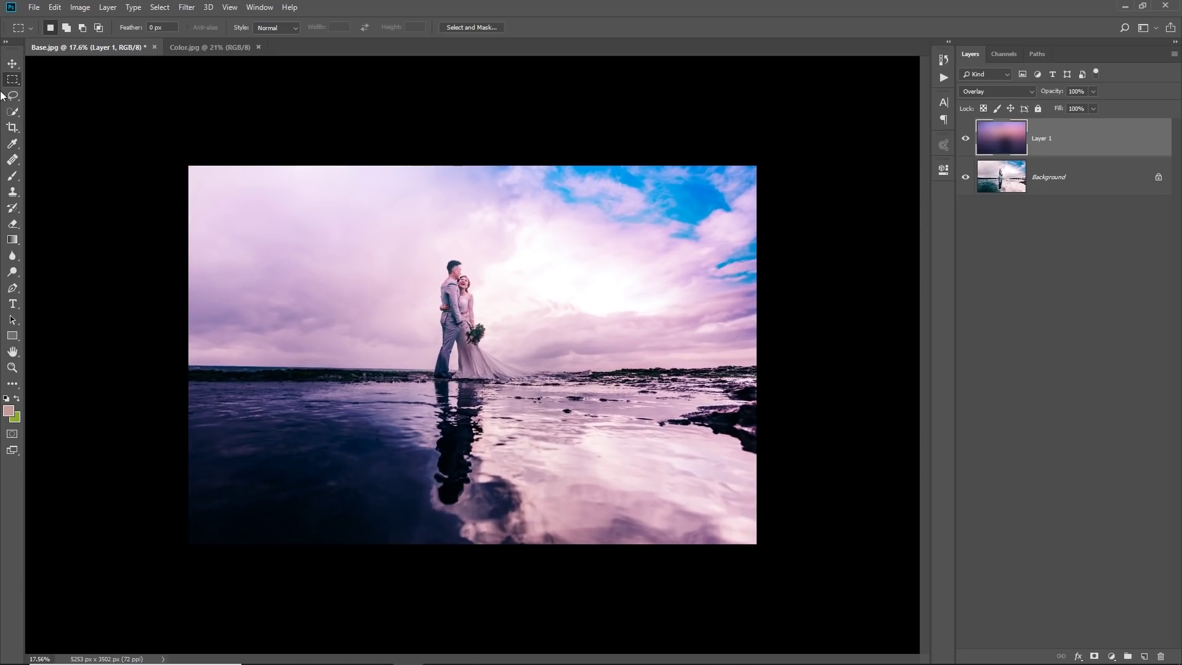
click(12, 63)
mouse_move(645, 408)
mouse_down()
mouse_move(594, 369)
mouse_move(628, 390)
mouse_move(657, 474)
mouse_move(653, 413)
mouse_up()
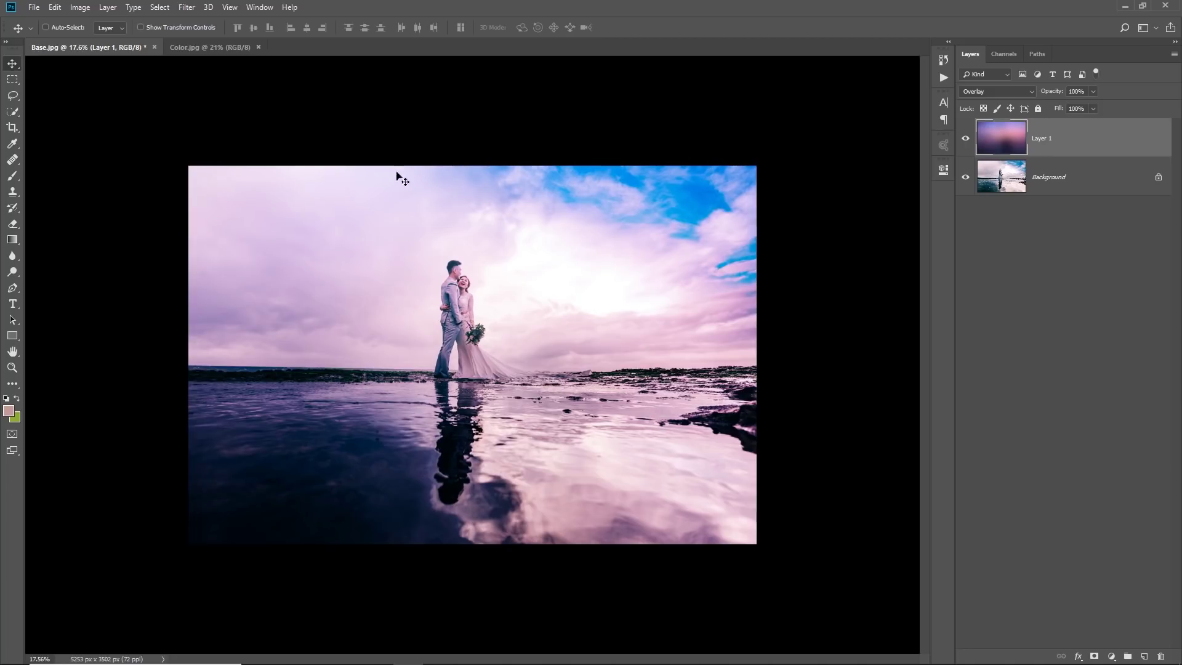
click(966, 140)
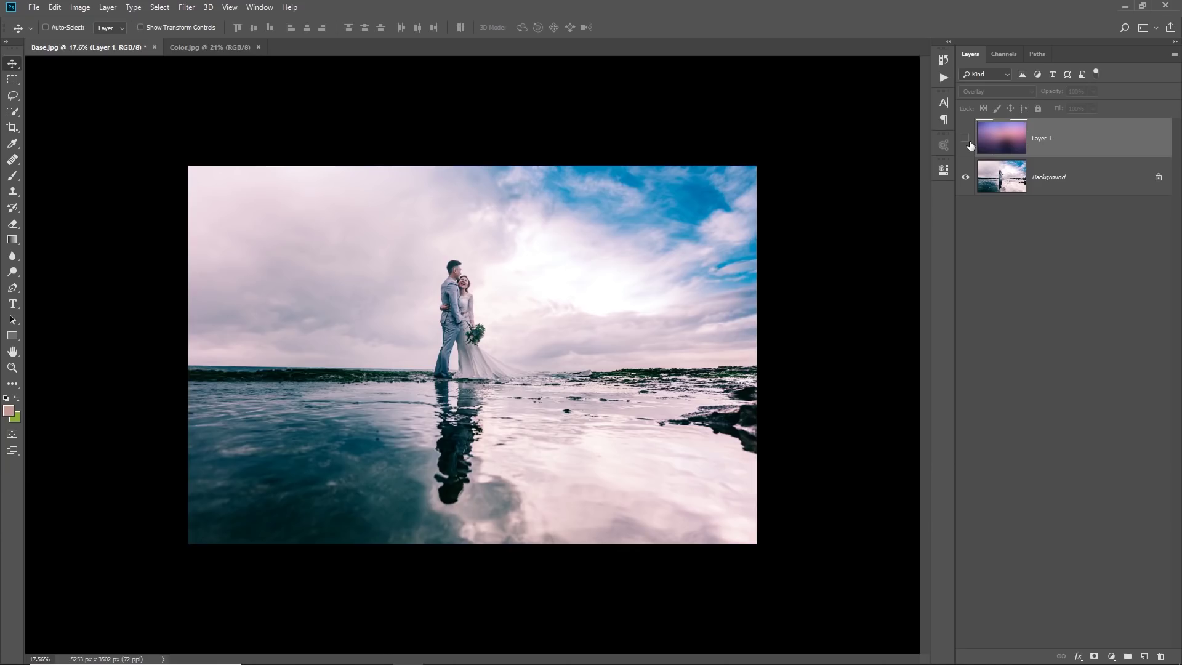
click(967, 140)
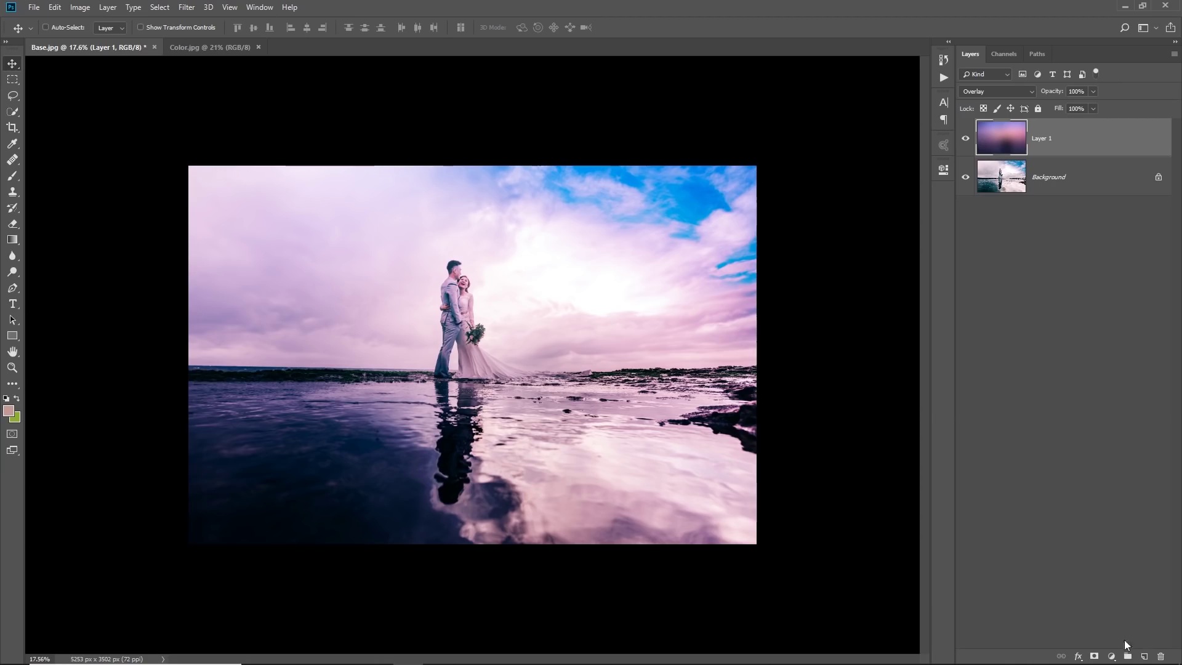
click(1094, 657)
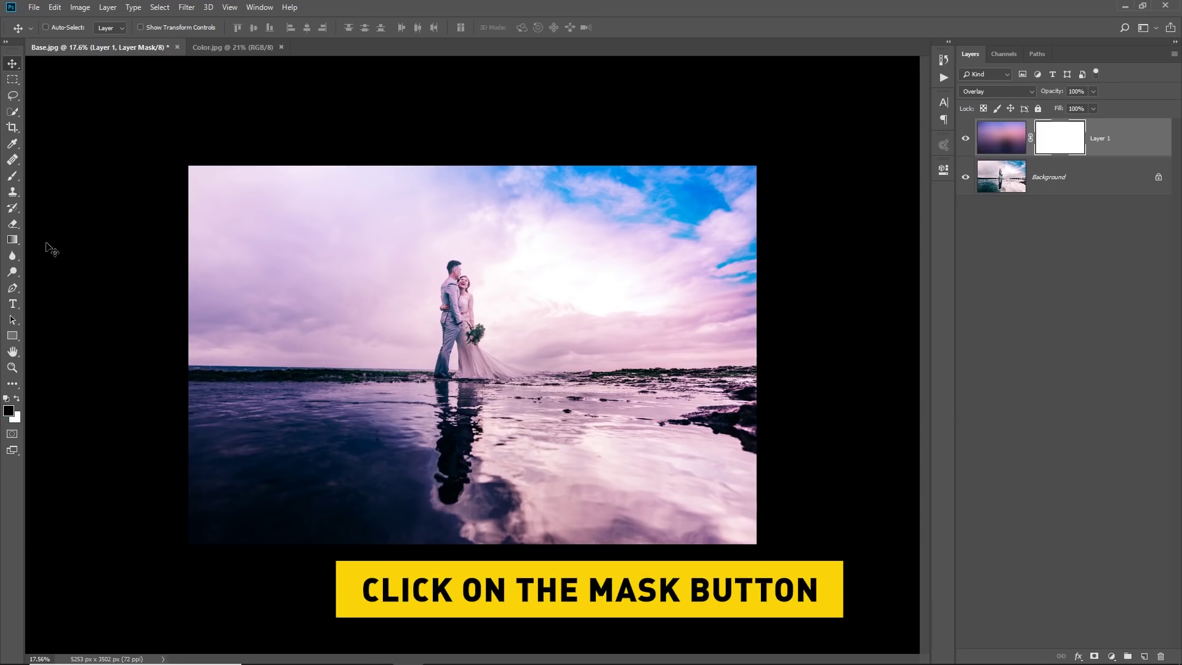
With a smaller brush, paint black over the upper sky in Layer 1's mask, then swap colours.
click(9, 177)
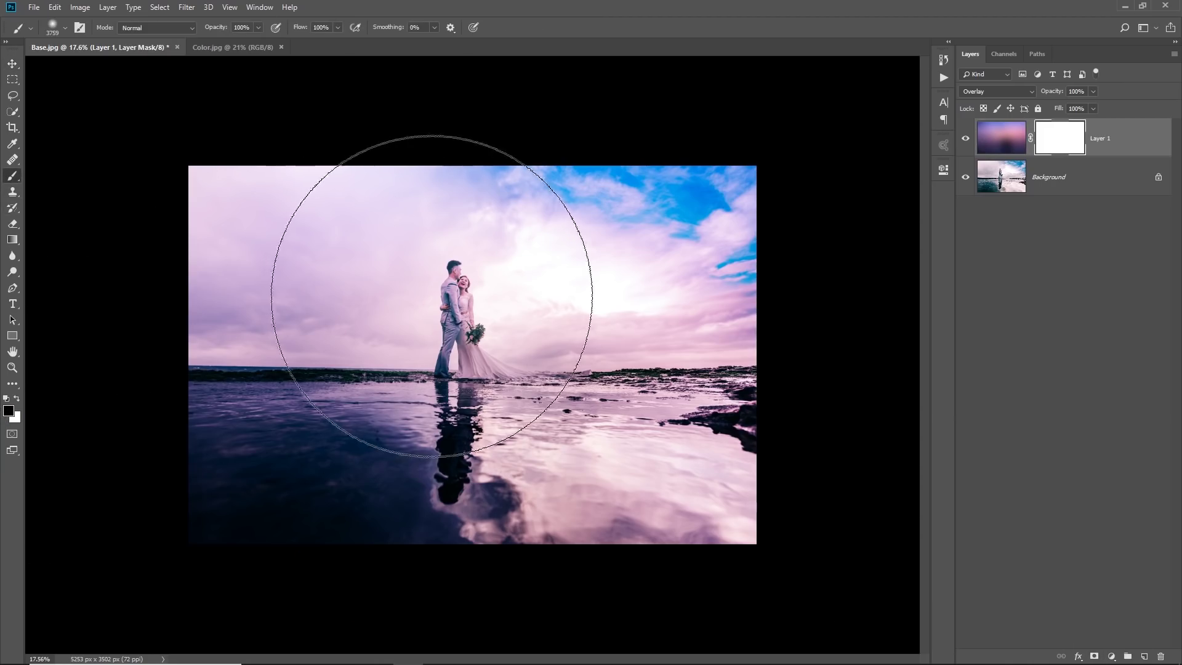
mouse_move(433, 311)
mouse_down()
mouse_move(459, 297)
mouse_move(425, 297)
mouse_up()
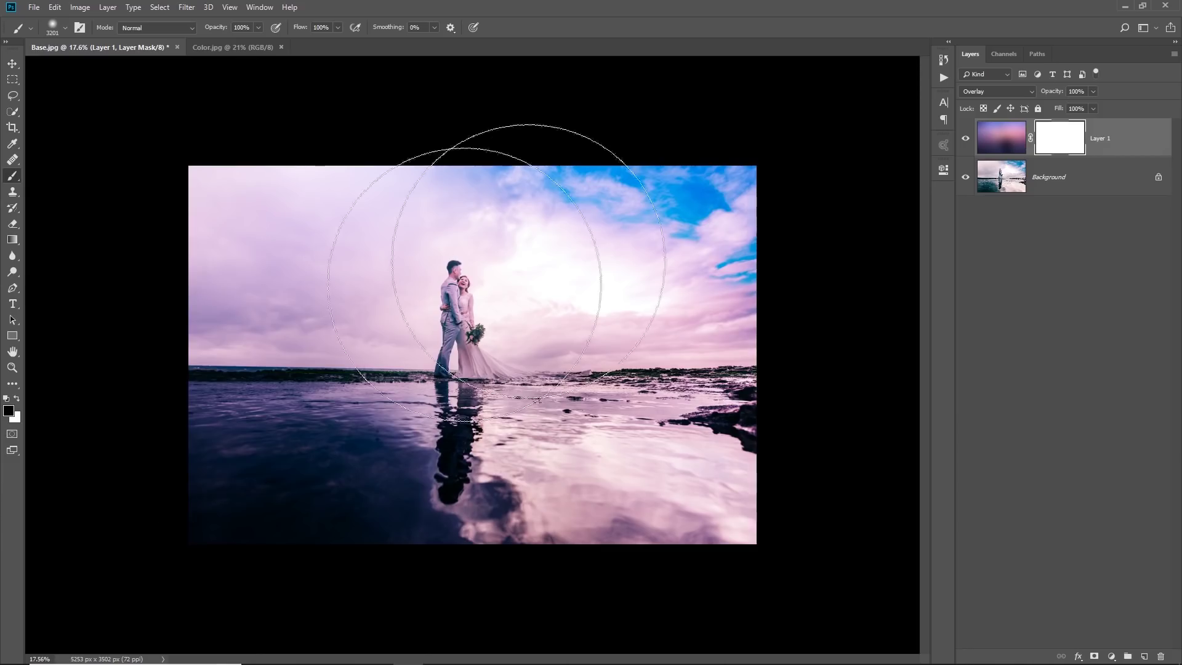
drag(590, 228, 573, 232)
drag(610, 166, 747, 198)
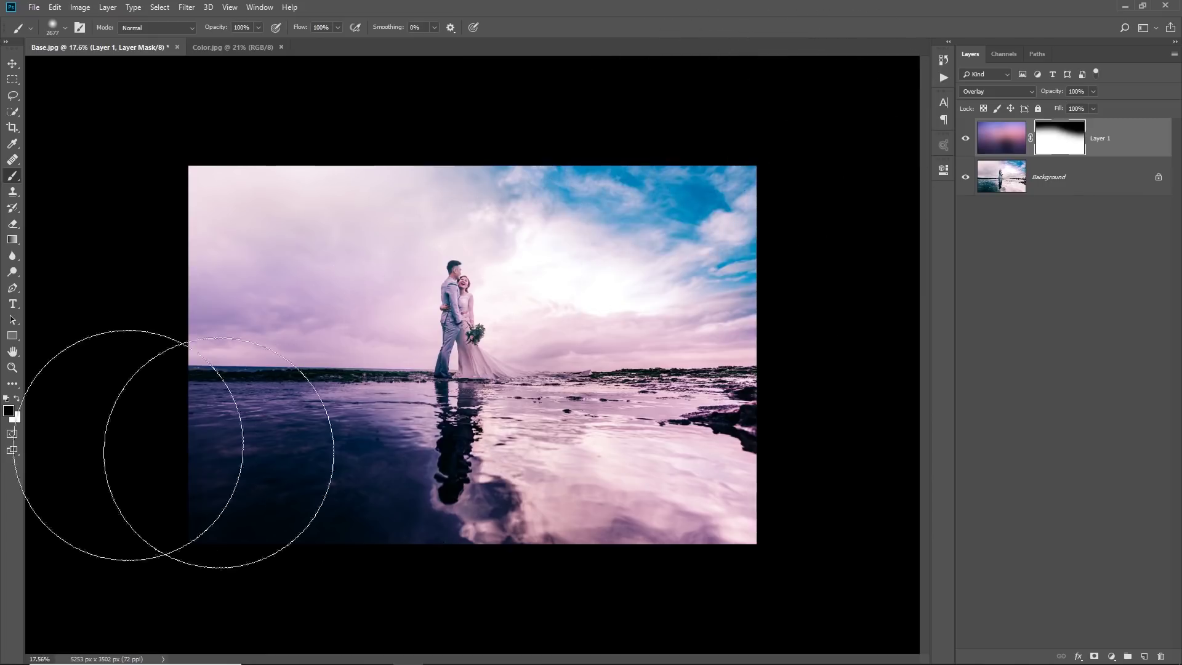
click(17, 399)
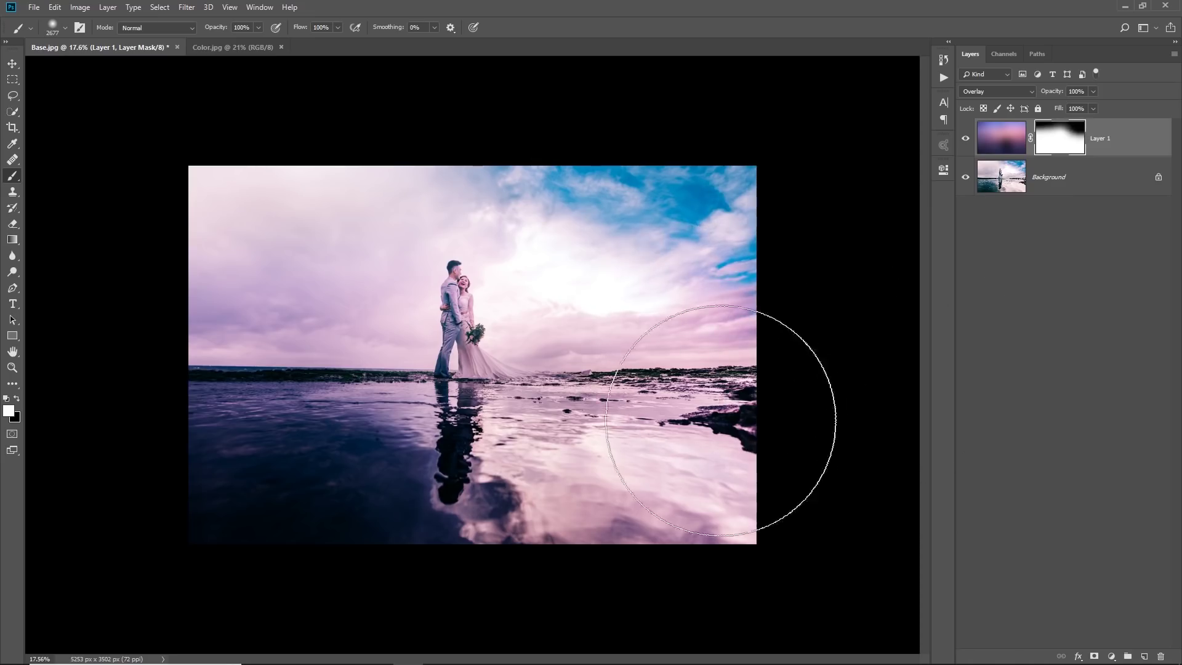
scroll(801, 304, up, 1)
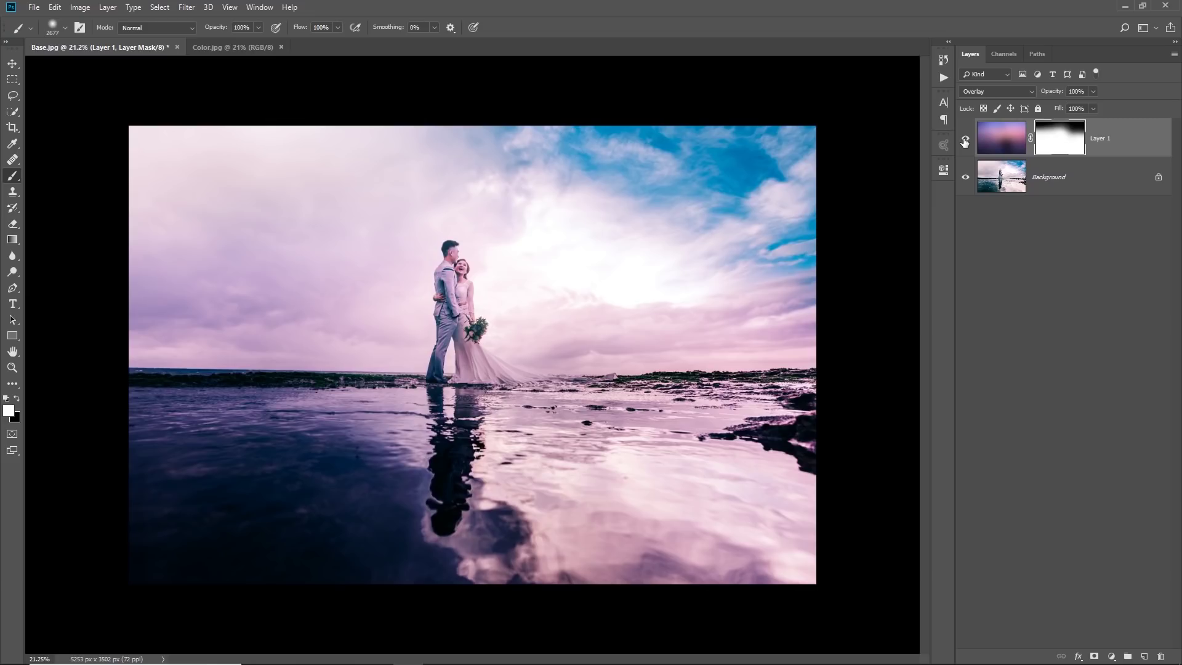
click(965, 141)
click(964, 140)
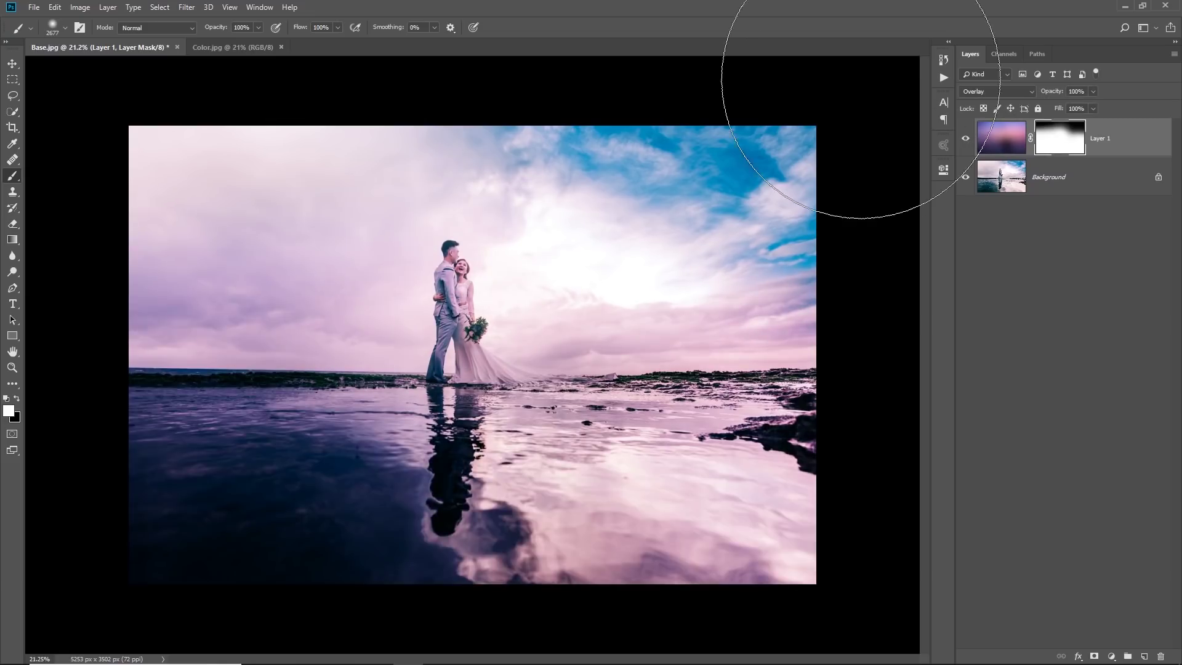